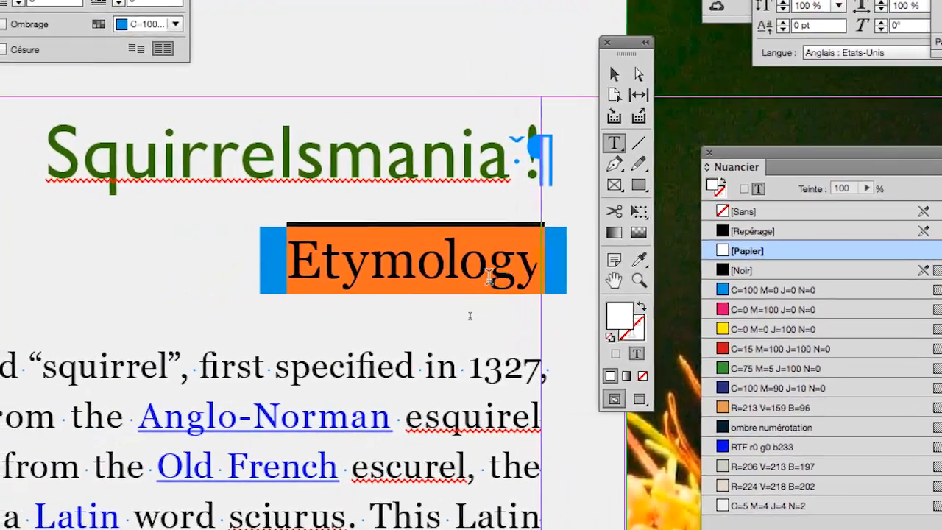
- Set the right indent of the "Etymology" heading paragraph to 7 mm
{"action": "left_click", "coordinate": [408, 306]}
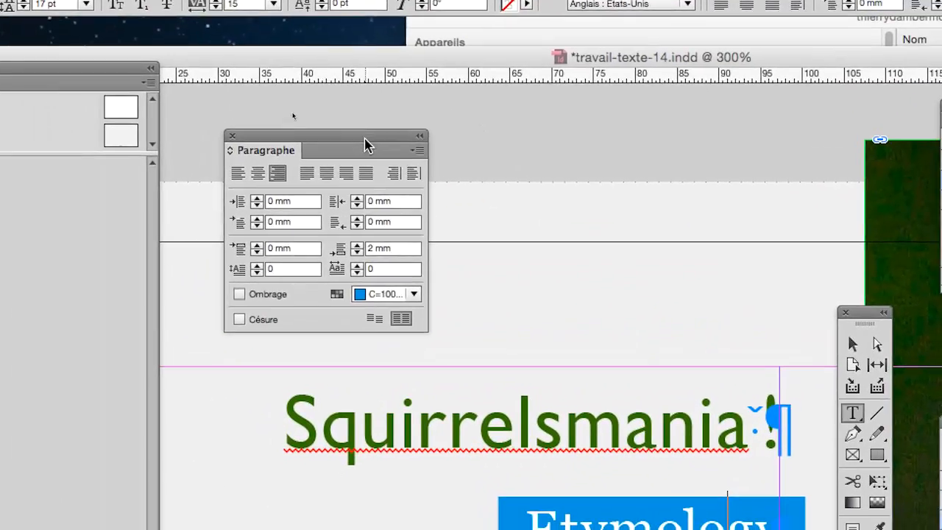
{"action": "left_click_drag", "start_coordinate": [375, 144], "coordinate": [425, 500]}
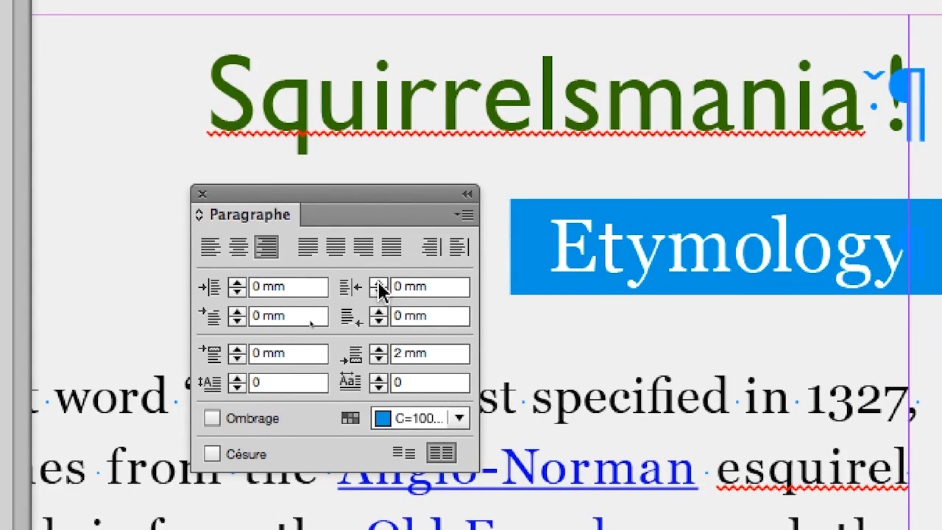
{"action": "left_click", "coordinate": [379, 285]}
{"action": "left_click", "coordinate": [379, 284]}
{"action": "left_click", "coordinate": [379, 284]}
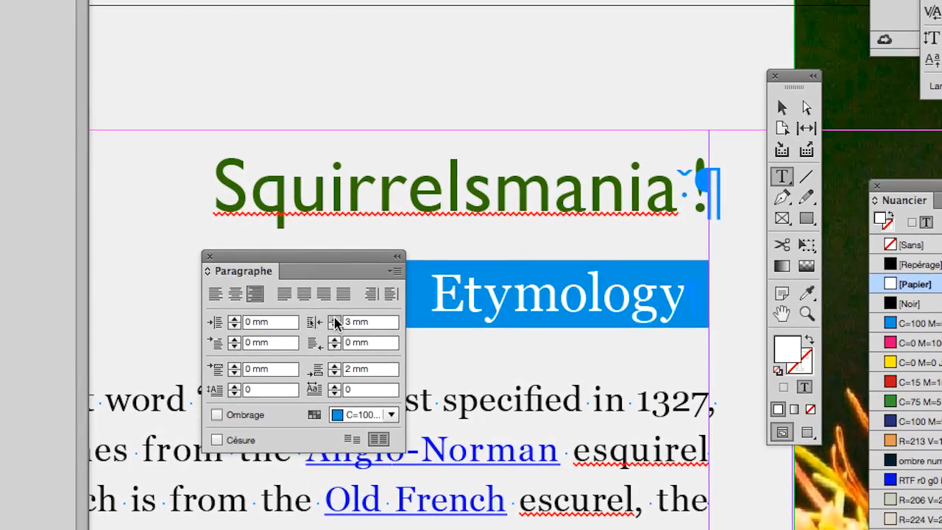
{"action": "left_click", "coordinate": [329, 320]}
{"action": "left_click", "coordinate": [328, 319]}
{"action": "left_click", "coordinate": [334, 322]}
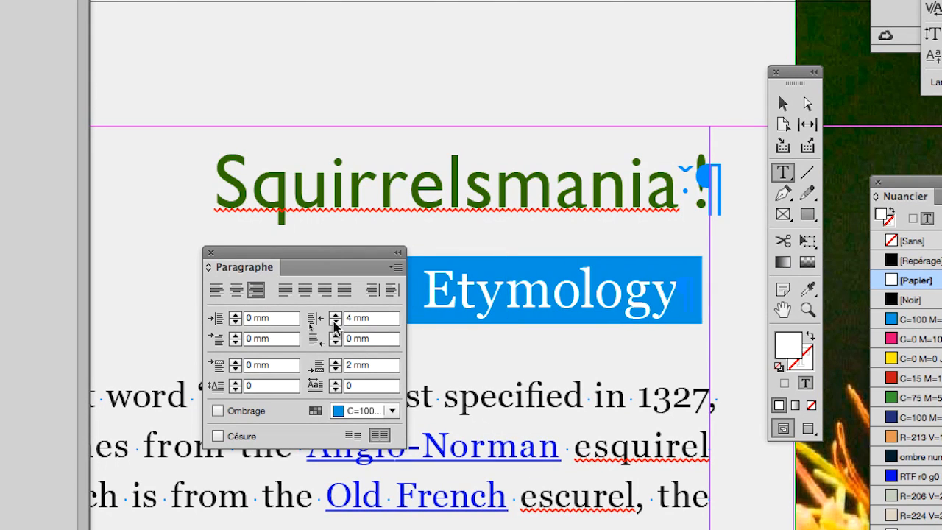
{"action": "left_click", "coordinate": [334, 323]}
{"action": "left_click", "coordinate": [334, 323]}
{"action": "left_click", "coordinate": [334, 322]}
{"action": "left_click", "coordinate": [335, 323]}
{"action": "left_click", "coordinate": [334, 321]}
{"action": "left_click", "coordinate": [334, 321]}
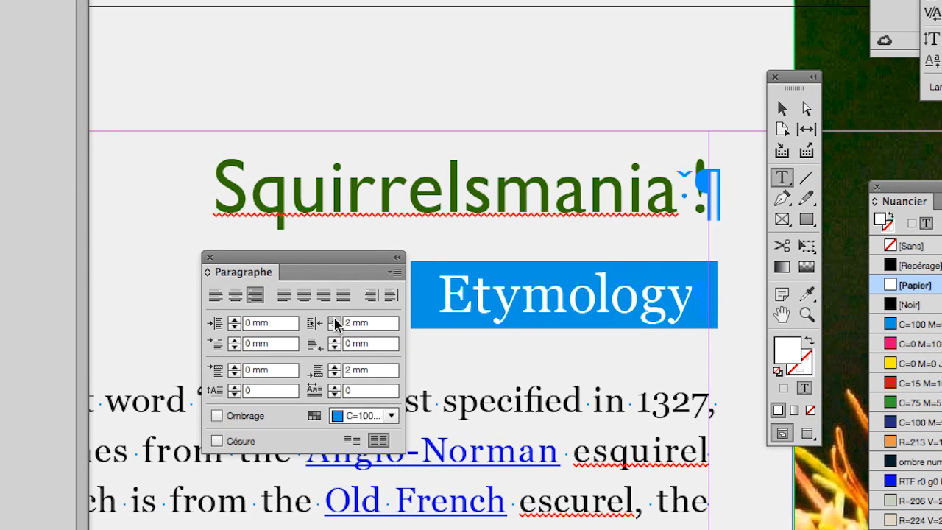
{"action": "left_click", "coordinate": [334, 321]}
{"action": "left_click", "coordinate": [334, 321]}
{"action": "left_click", "coordinate": [334, 320]}
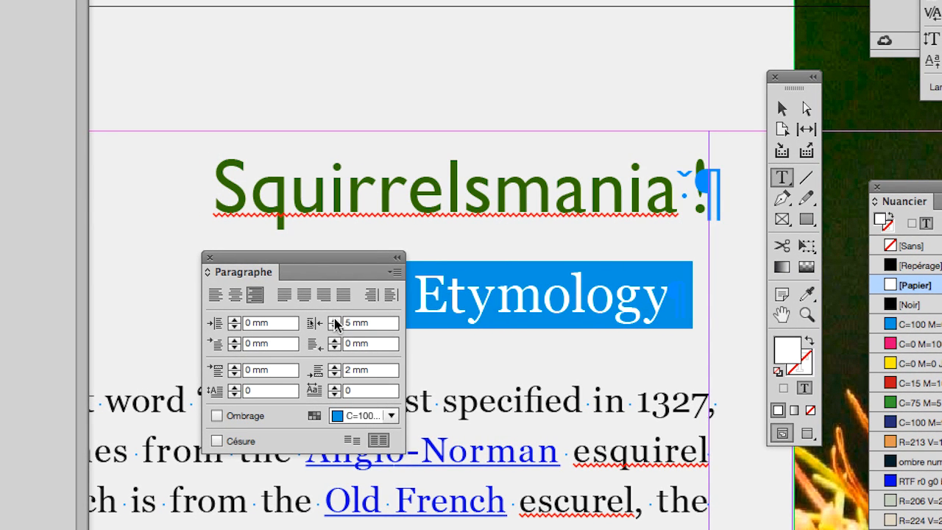
{"action": "left_click", "coordinate": [334, 321]}
{"action": "left_click", "coordinate": [334, 321]}
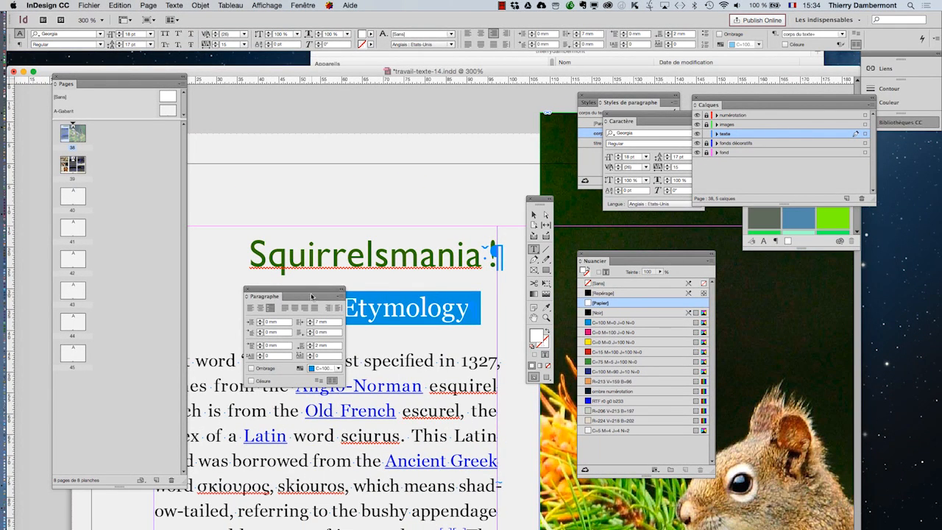
- Move the Paragraph and tools panels clear of the "Etymology" heading, select the heading text, and close the Character panel
{"action": "left_click_drag", "start_coordinate": [312, 297], "coordinate": [339, 411]}
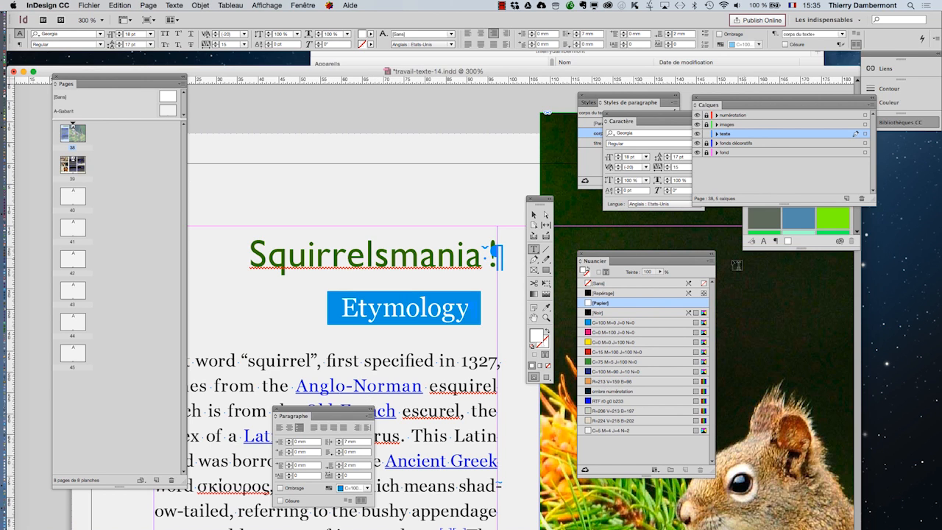
{"action": "left_click_drag", "start_coordinate": [537, 201], "coordinate": [229, 128]}
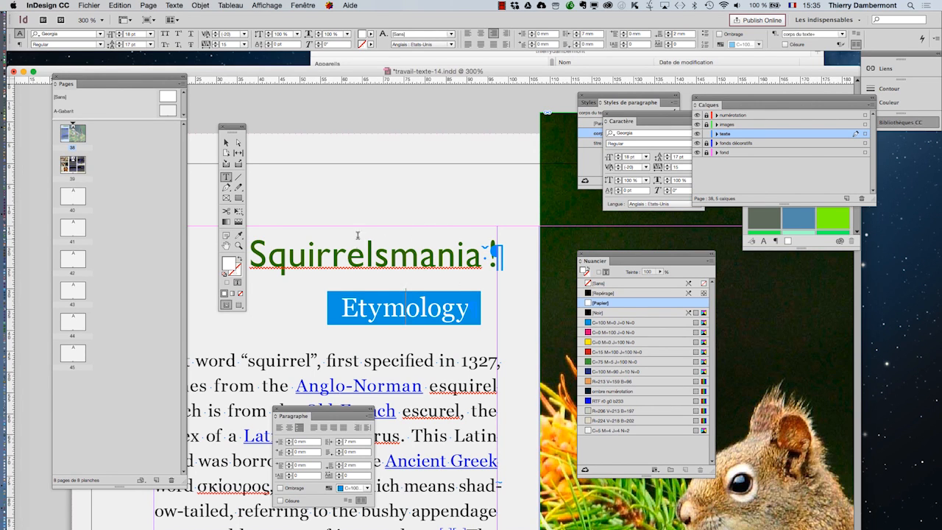
{"action": "left_click_drag", "start_coordinate": [343, 308], "coordinate": [507, 317]}
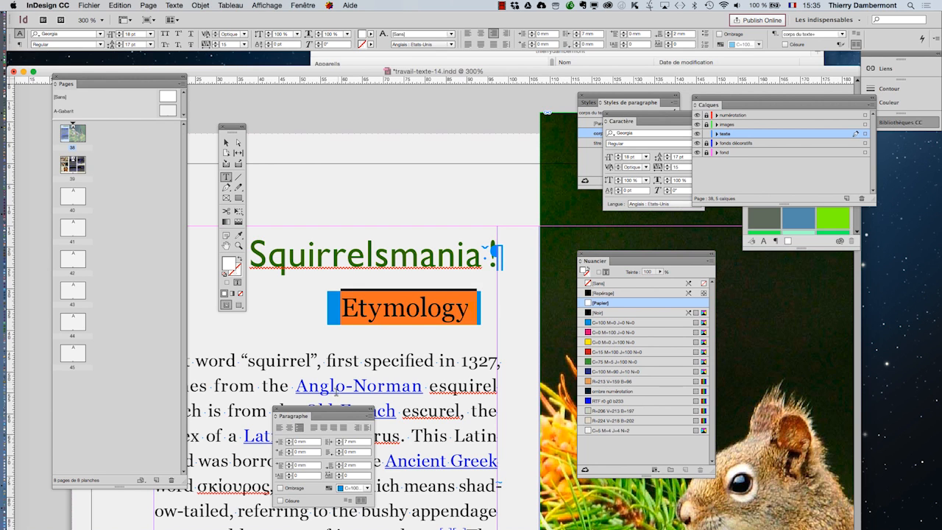
{"action": "left_click_drag", "start_coordinate": [615, 118], "coordinate": [505, 264]}
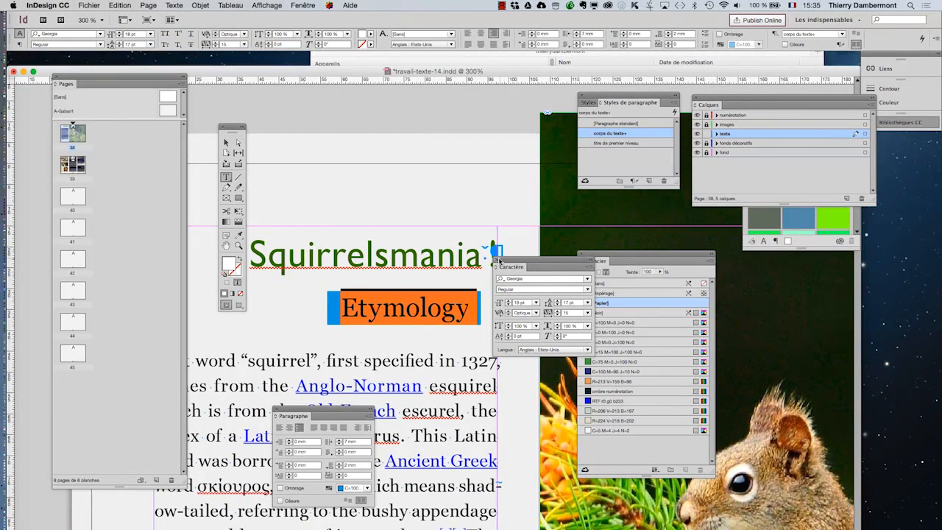
{"action": "left_click", "coordinate": [497, 262]}
- Place the text cursor in the "Etymology" heading and bring a widened Paragraph Styles panel above the "Squirrelsmania" title
{"action": "left_click", "coordinate": [395, 311]}
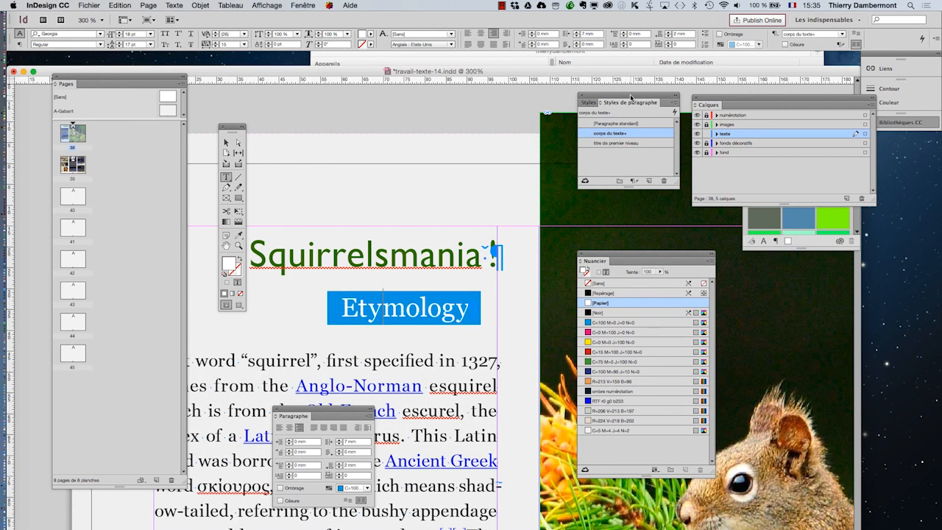
{"action": "left_click_drag", "start_coordinate": [630, 98], "coordinate": [340, 122]}
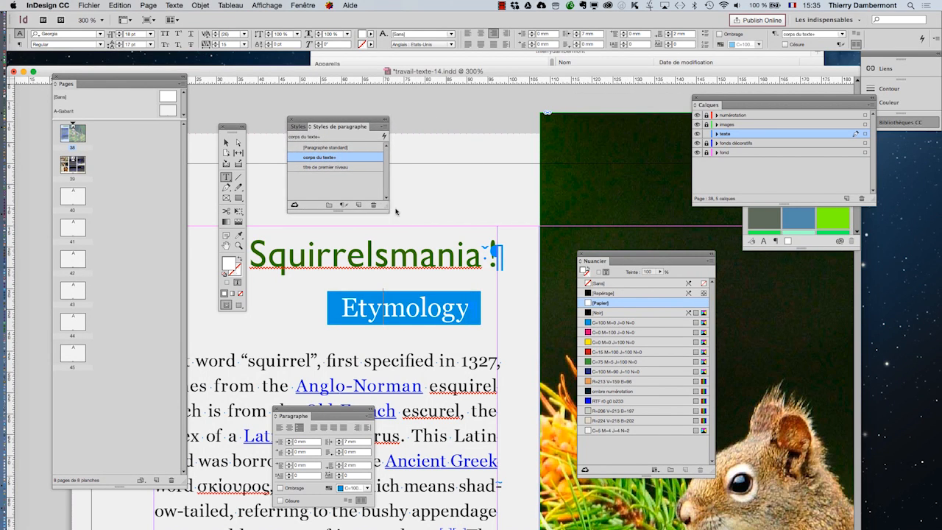
{"action": "left_click_drag", "start_coordinate": [396, 211], "coordinate": [516, 209]}
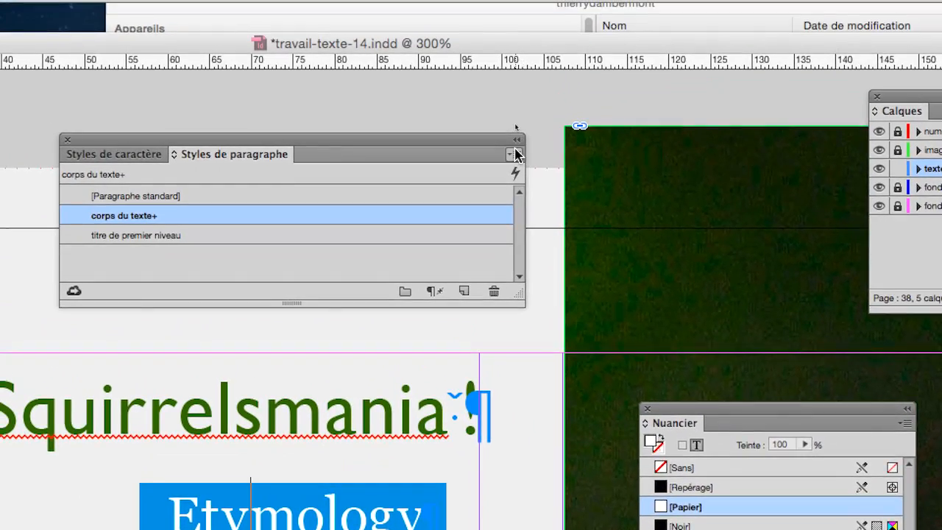
- Create a paragraph style named "titre de second niveau" from the heading's formatting, based on [Aucun style]
{"action": "left_click", "coordinate": [508, 121]}
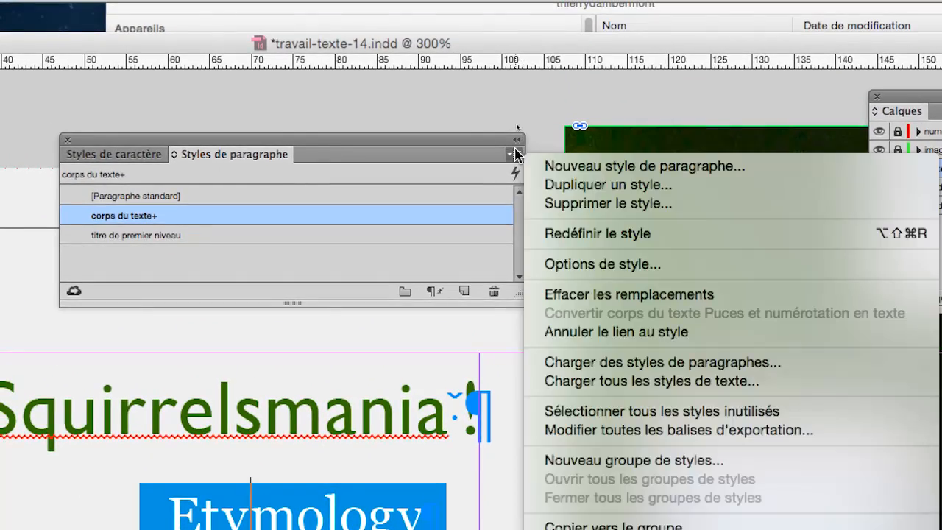
{"action": "left_click", "coordinate": [526, 156]}
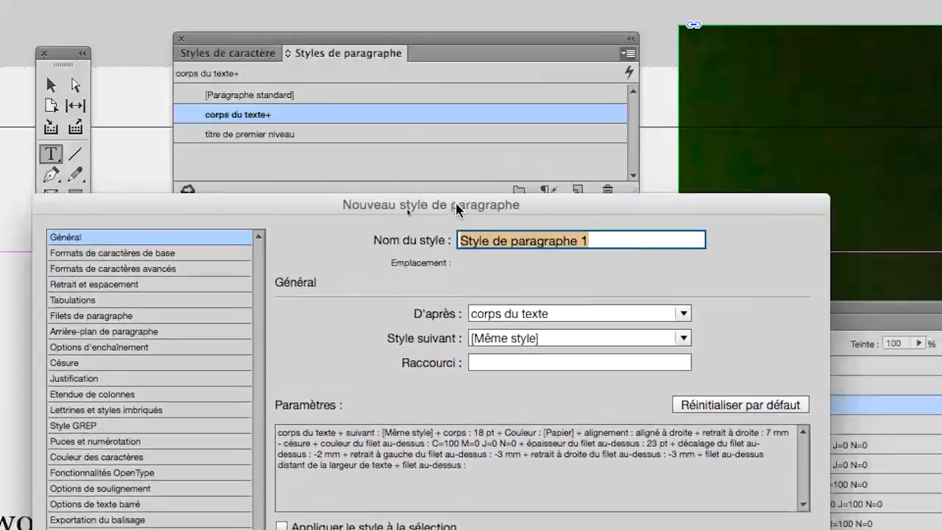
{"action": "type", "text": "titre de second niveau"}
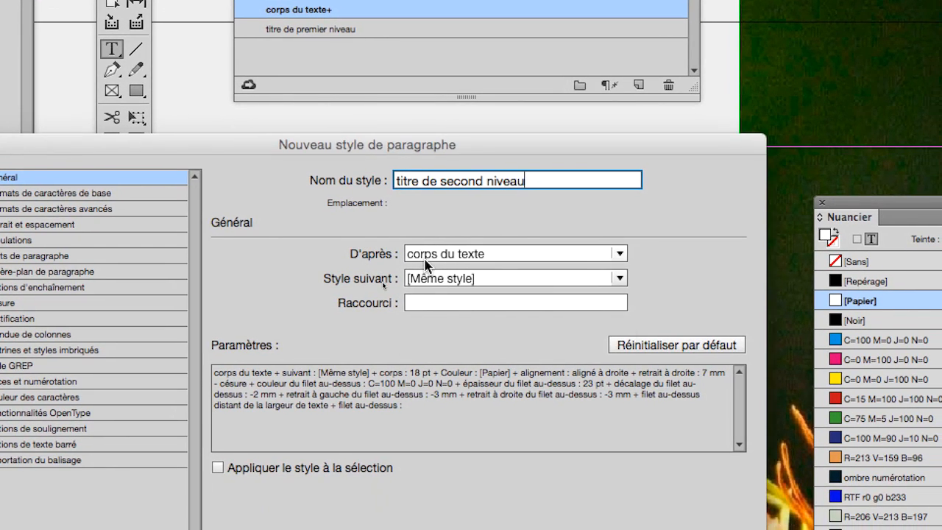
{"action": "left_click", "coordinate": [443, 335]}
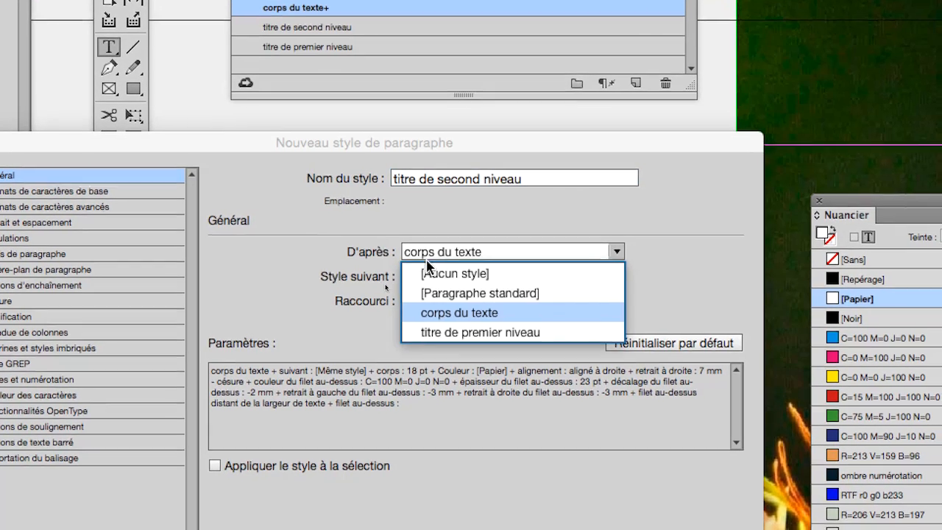
{"action": "left_click", "coordinate": [447, 346]}
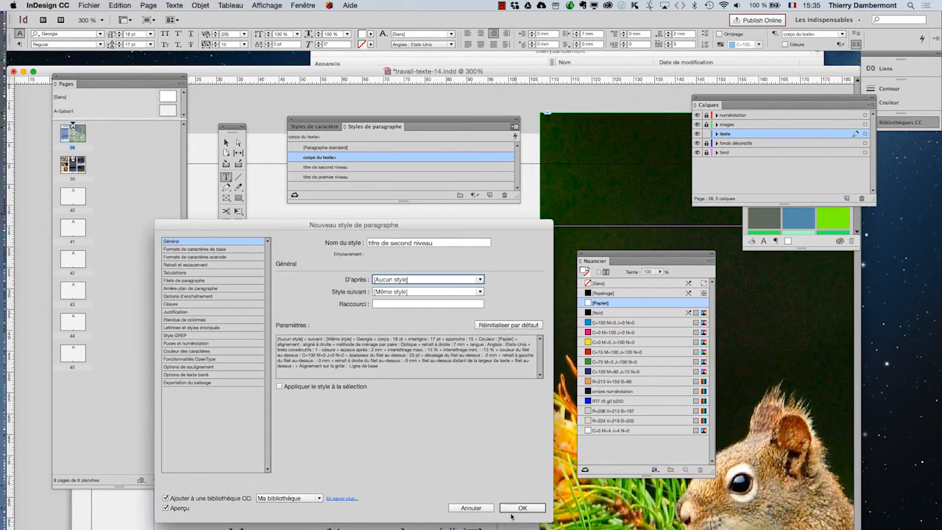
{"action": "left_click", "coordinate": [521, 508]}
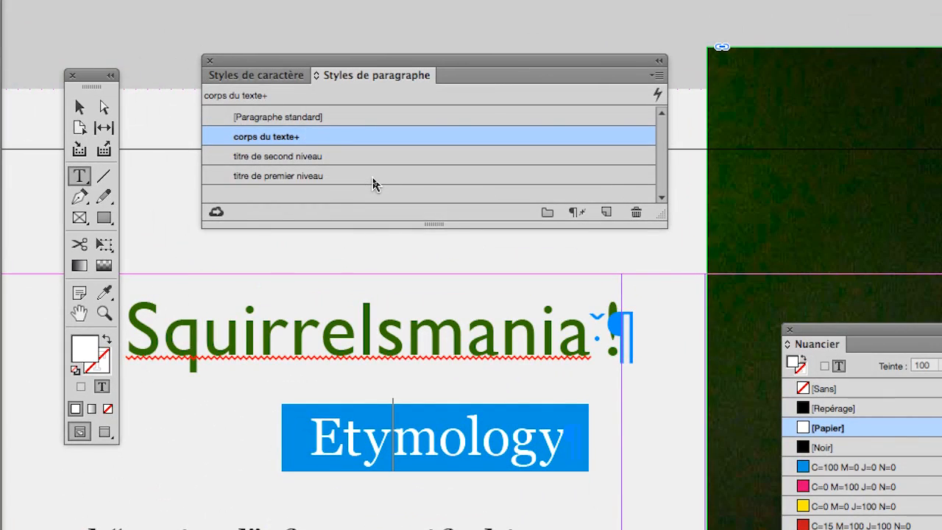
- Apply "titre de second niveau" to the "Etymology" heading and compare its assigned style with that of the "Squirrelsmania" title
{"action": "left_click", "coordinate": [370, 162]}
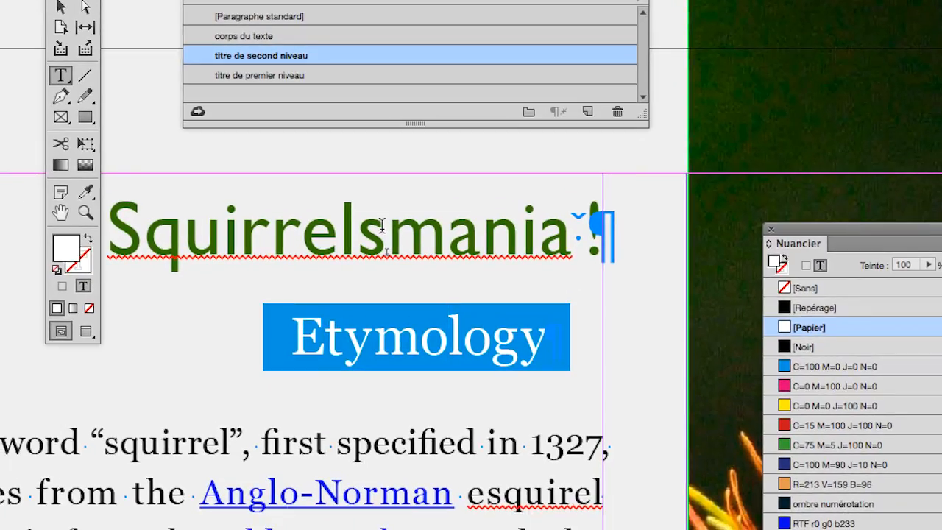
{"action": "left_click", "coordinate": [409, 323]}
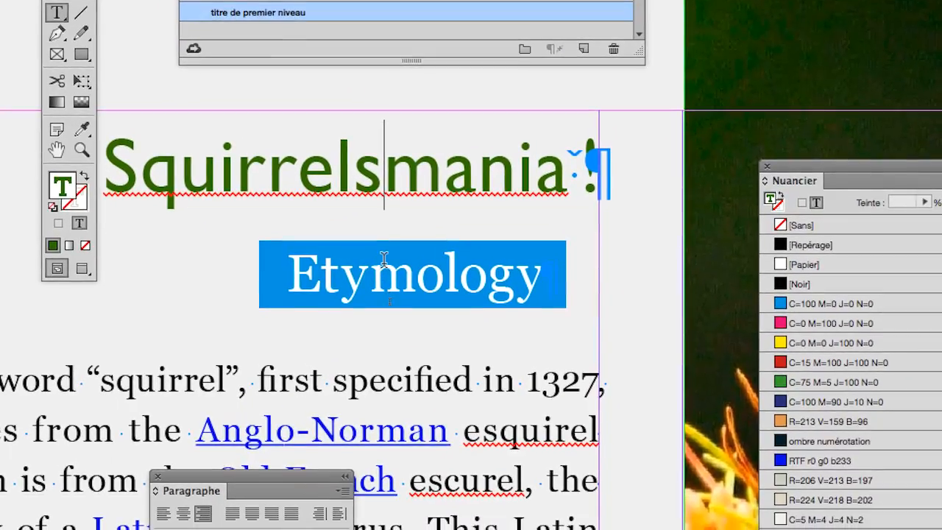
{"action": "left_click", "coordinate": [383, 259]}
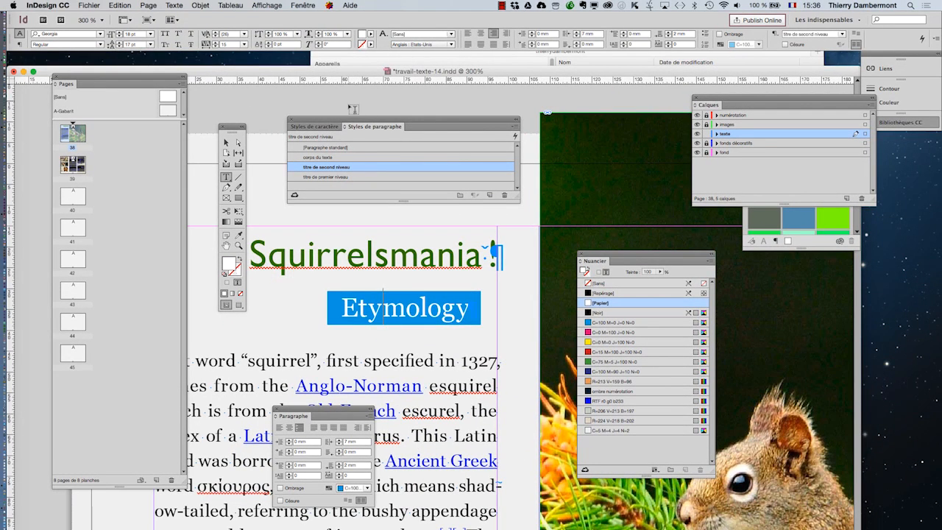
- Move the Paragraph Styles panel aside, deselect the text, and reorder "titre de second niveau" below "titre de premier niveau" in the style list
{"action": "left_click_drag", "start_coordinate": [350, 120], "coordinate": [522, 98]}
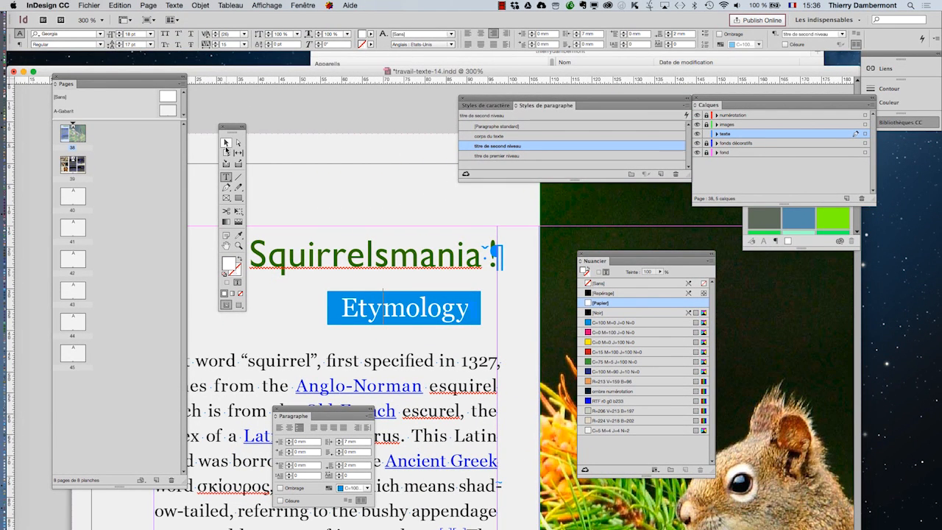
{"action": "left_click", "coordinate": [226, 142]}
{"action": "left_click", "coordinate": [327, 116]}
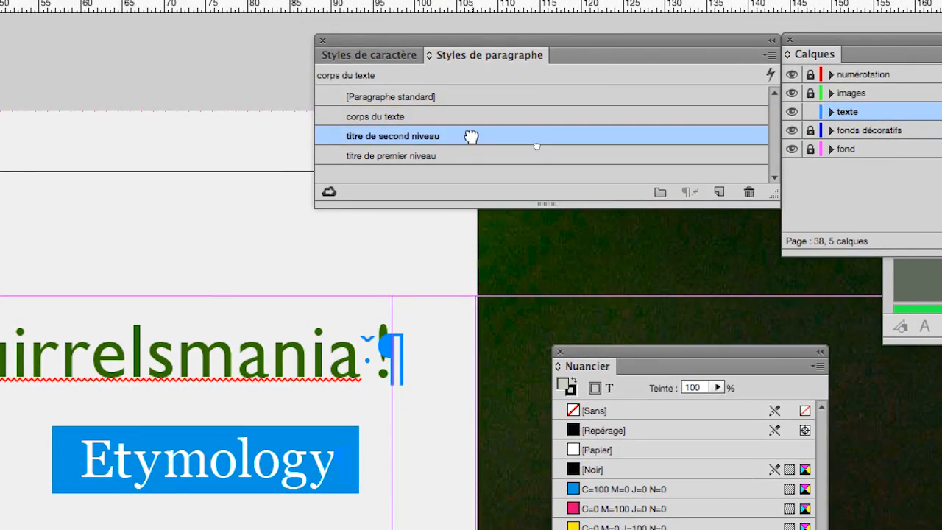
{"action": "left_click_drag", "start_coordinate": [471, 137], "coordinate": [470, 156]}
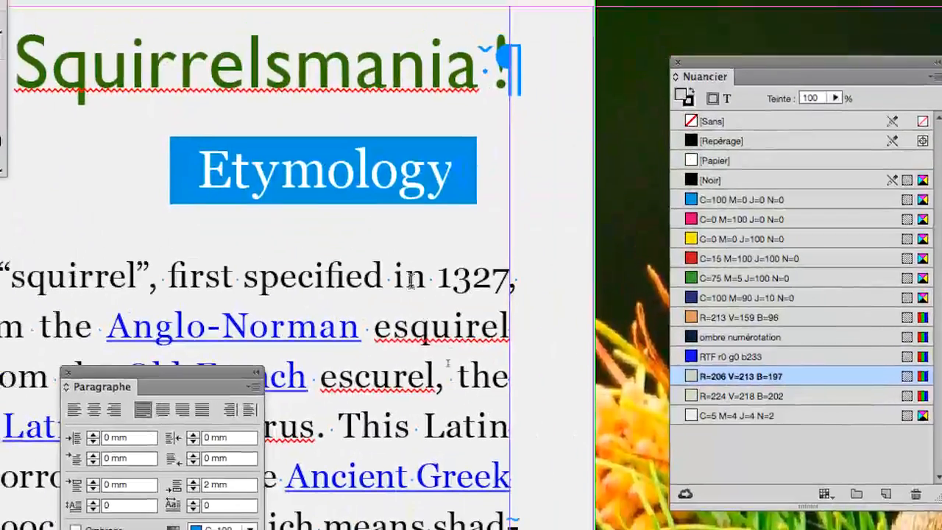
- With the cursor in the body paragraph, lower the Paragraph Styles panel and reorder "titre de premier niveau" below "titre de second niveau"
{"action": "left_click", "coordinate": [702, 523]}
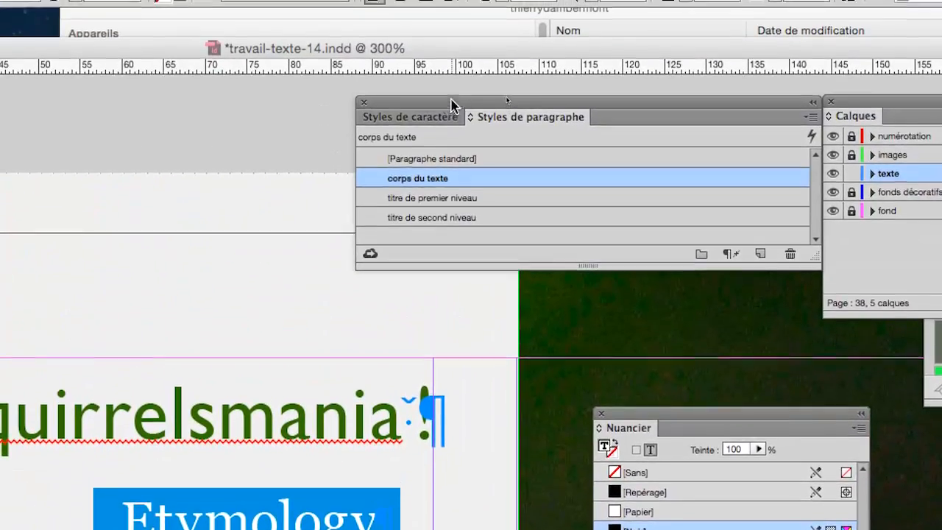
{"action": "left_click_drag", "start_coordinate": [452, 101], "coordinate": [477, 375]}
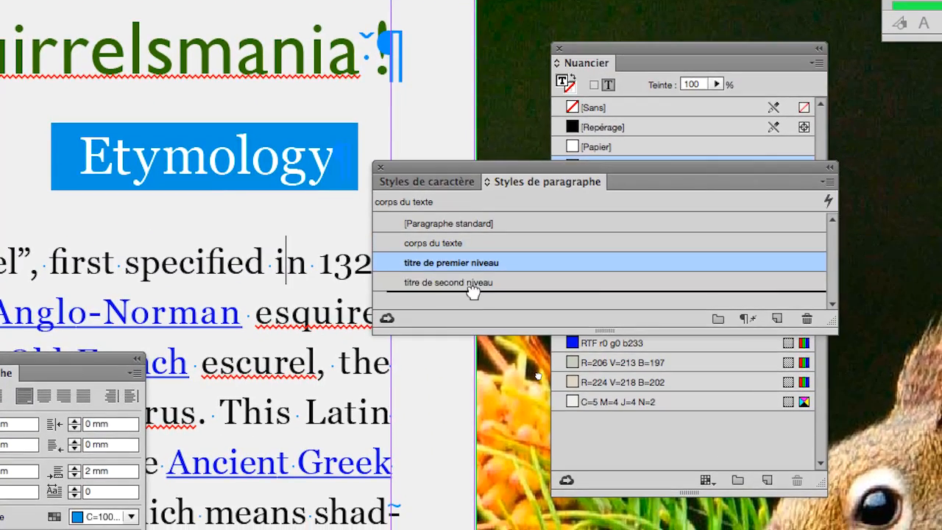
{"action": "left_click_drag", "start_coordinate": [473, 292], "coordinate": [474, 292]}
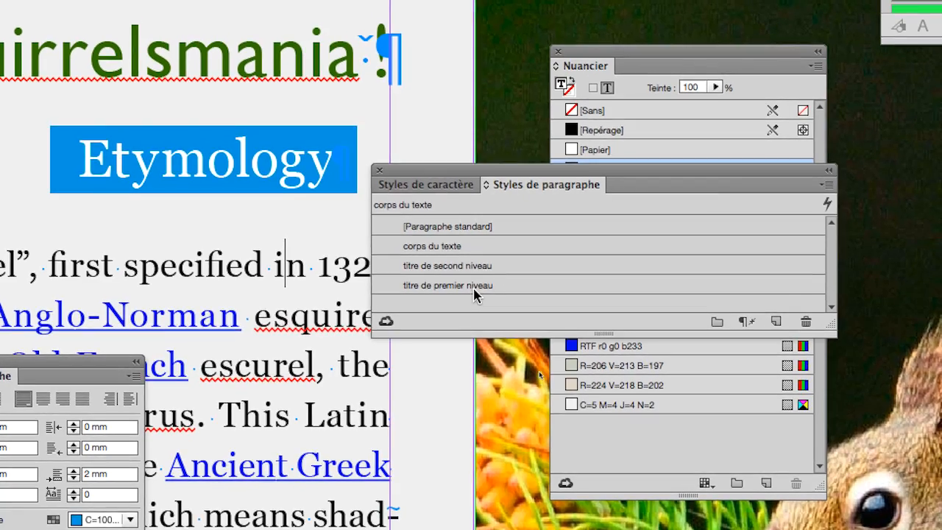
- Apply "titre de premier niveau" to the body paragraph, and undo that style change
{"action": "left_click", "coordinate": [474, 287]}
{"action": "left_click", "coordinate": [474, 287]}
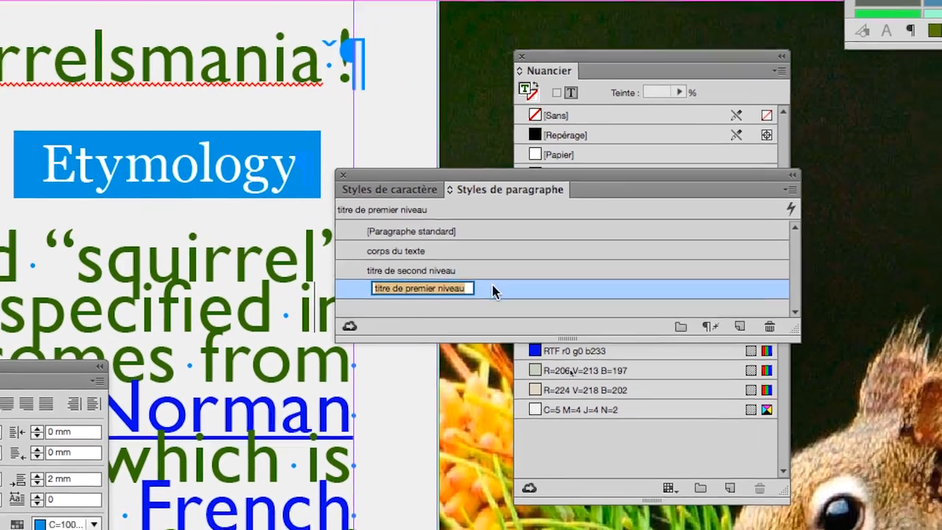
{"action": "left_click", "coordinate": [537, 302]}
{"action": "key", "text": "super+z"}
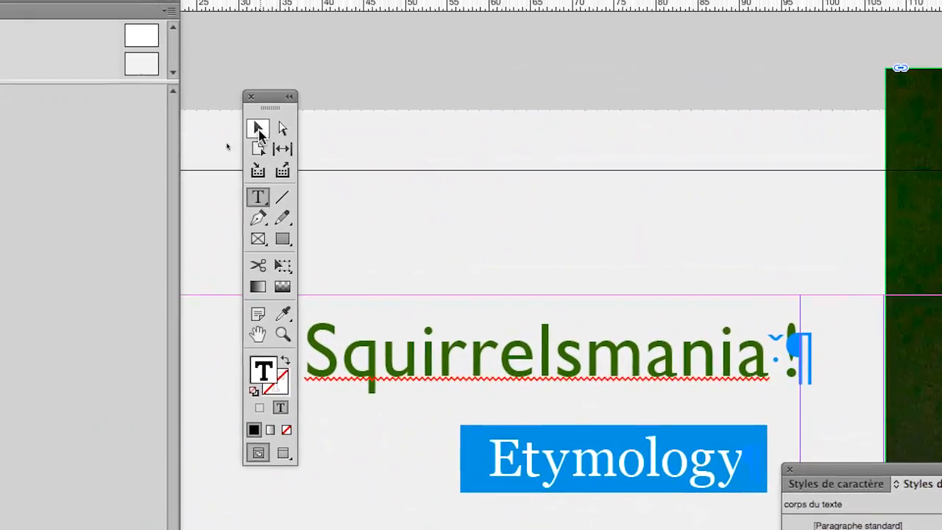
- Deselect the text, put "titre de second niveau" back below "titre de premier niveau", and place a narrower, taller Paragraph Styles panel above the swatches
{"action": "left_click", "coordinate": [259, 130]}
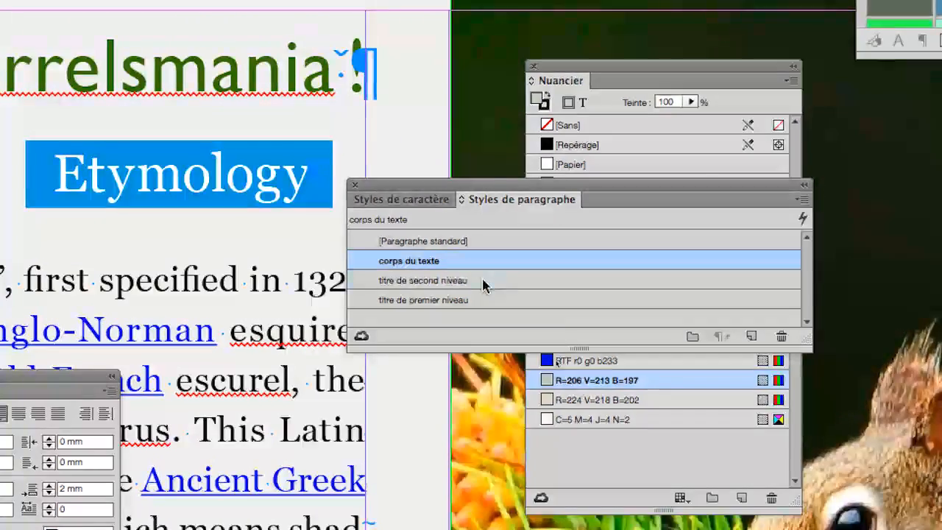
{"action": "left_click_drag", "start_coordinate": [476, 346], "coordinate": [474, 346]}
{"action": "left_click_drag", "start_coordinate": [482, 281], "coordinate": [486, 307]}
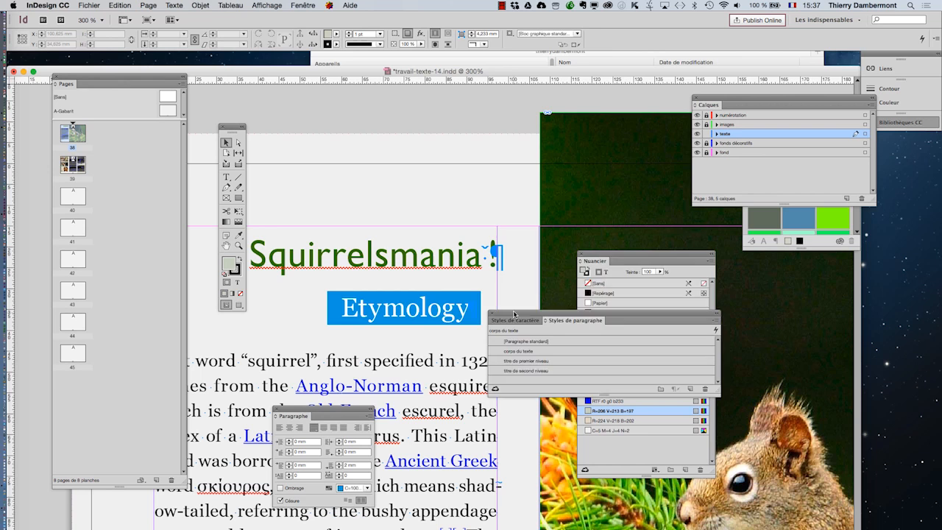
{"action": "left_click_drag", "start_coordinate": [514, 314], "coordinate": [537, 123]}
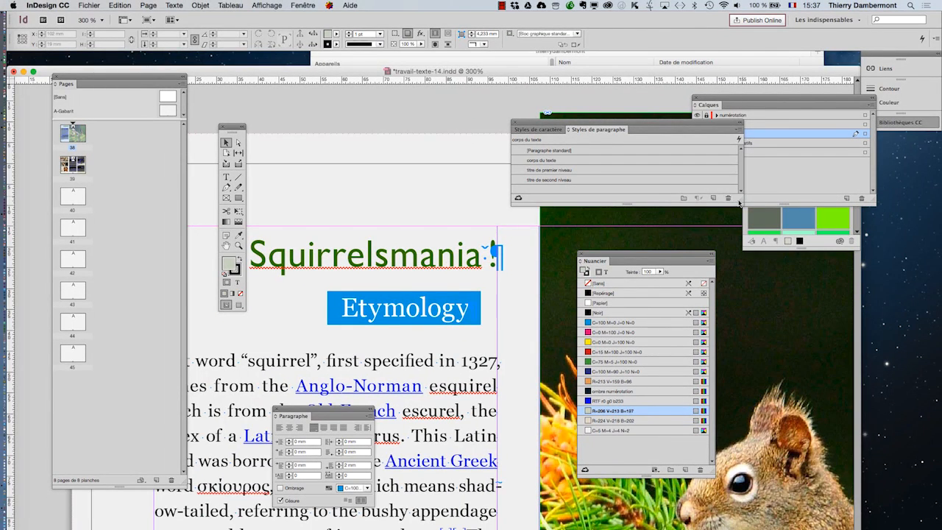
{"action": "left_click_drag", "start_coordinate": [740, 202], "coordinate": [664, 244]}
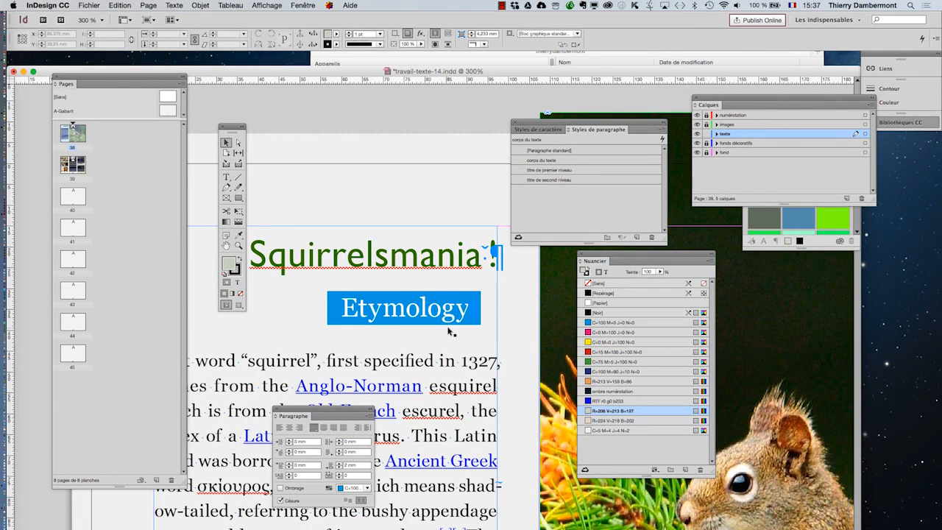
{"action": "key", "text": "super+minus"}
{"action": "key", "text": "super+equal"}
{"action": "key", "text": "super+equal"}
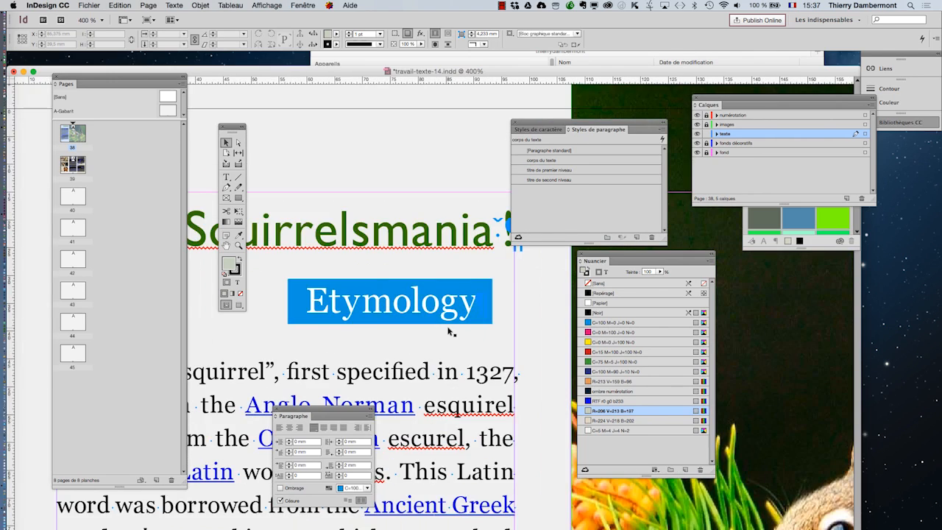
{"action": "key", "text": "super+minus"}
{"action": "key", "text": "super+minus"}
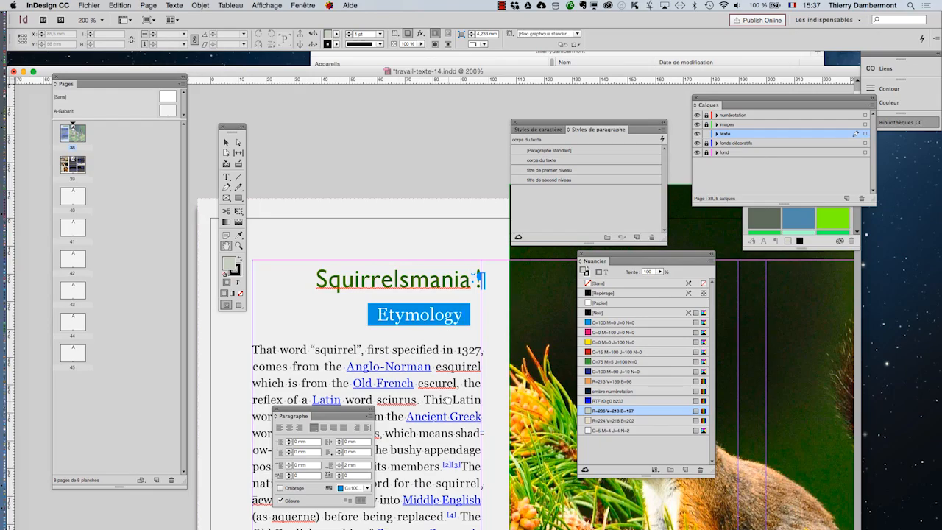
- Insert a paragraph break after "egern." at the end of the Etymology text, so "Characteristics" starts a new paragraph
{"action": "key", "text": "super+minus"}
{"action": "key", "text": "super+minus"}
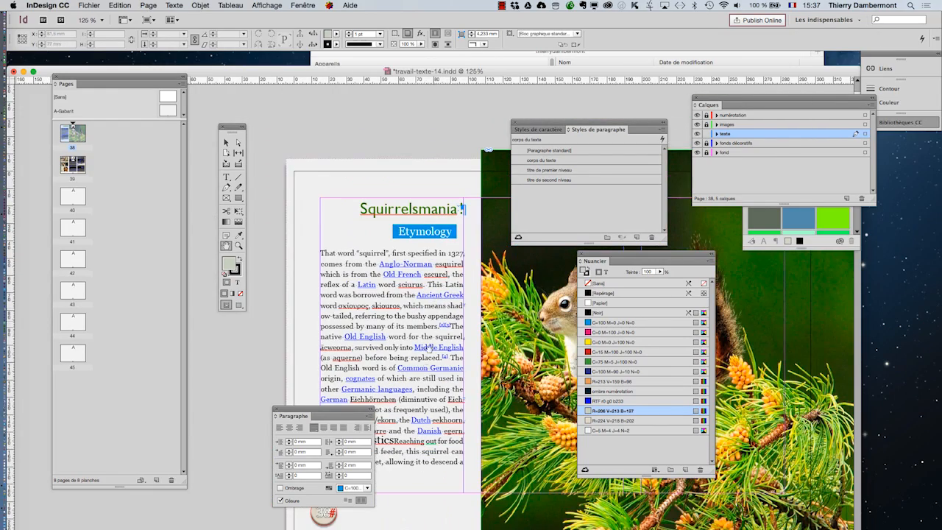
{"action": "scroll", "coordinate": [426, 380], "scroll_direction": "down", "scroll_amount": 5}
{"action": "scroll", "coordinate": [427, 380], "scroll_direction": "right", "scroll_amount": 2}
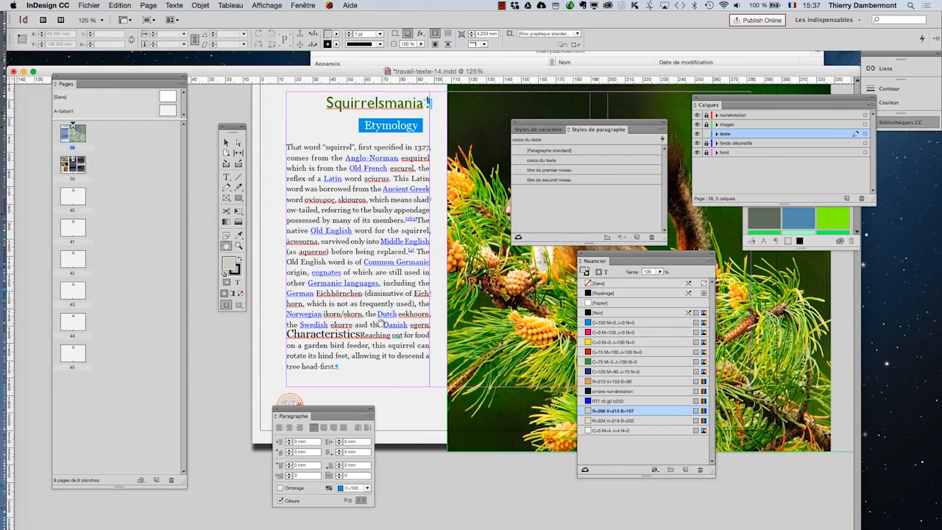
{"action": "key", "text": "super+equal"}
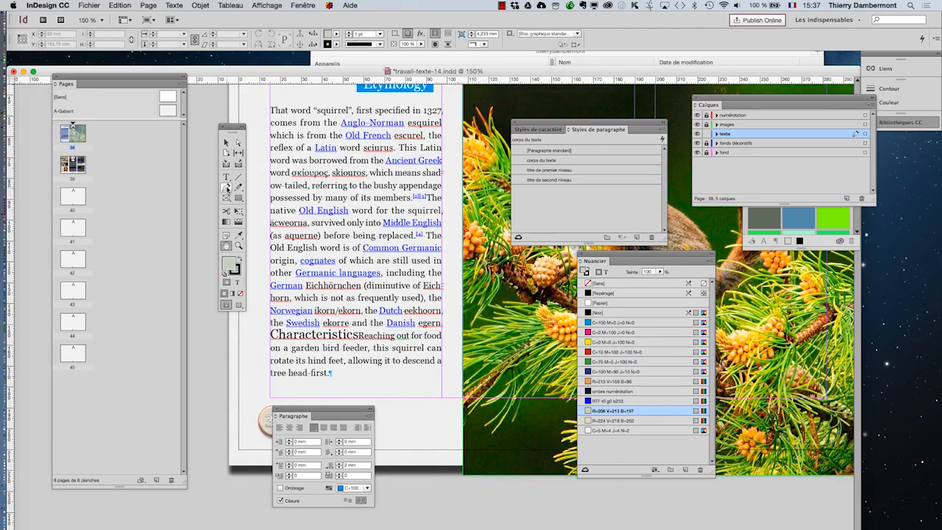
{"action": "left_click", "coordinate": [227, 179]}
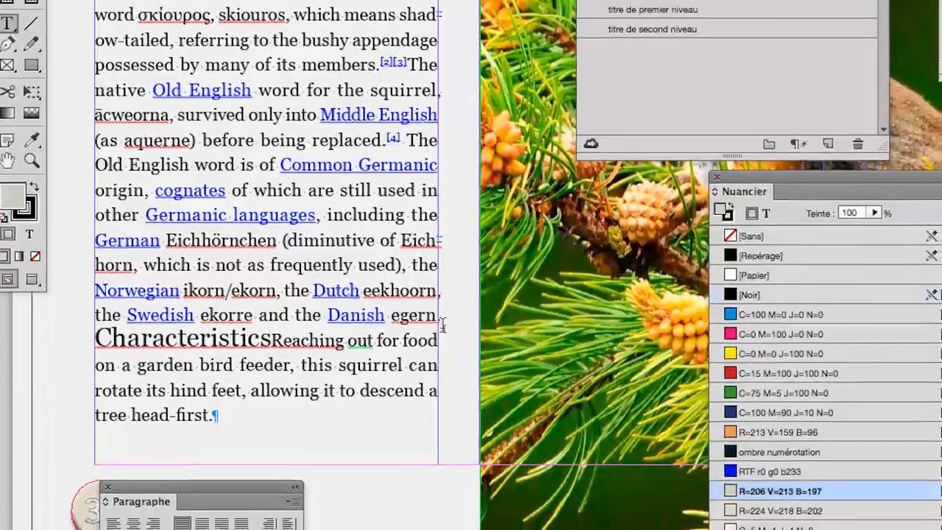
{"action": "left_click", "coordinate": [440, 322]}
{"action": "key", "text": "super+equal"}
{"action": "key", "text": "super+equal"}
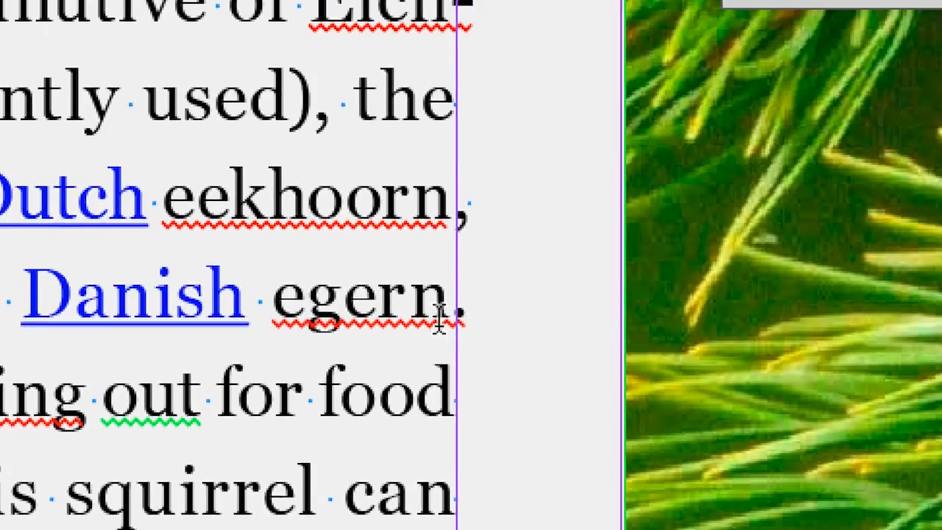
{"action": "left_click", "coordinate": [446, 299]}
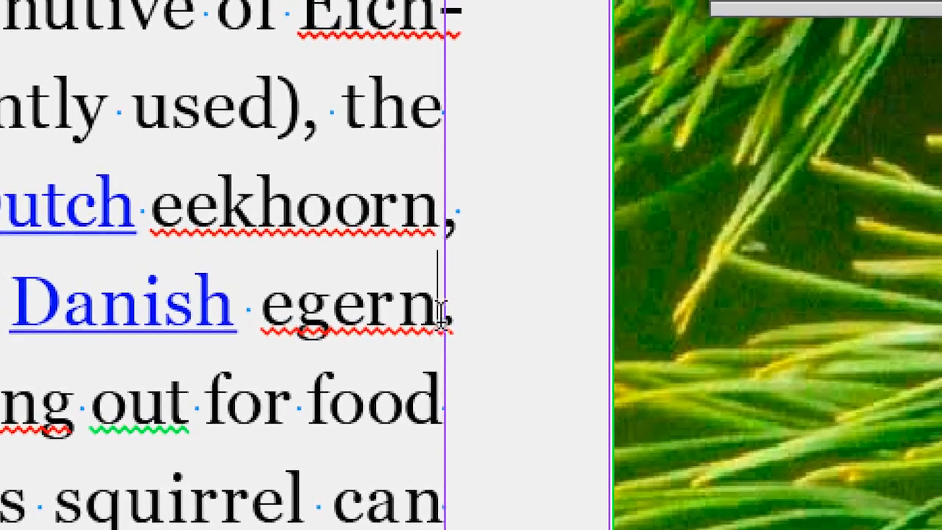
{"action": "left_click_drag", "start_coordinate": [440, 315], "coordinate": [465, 315]}
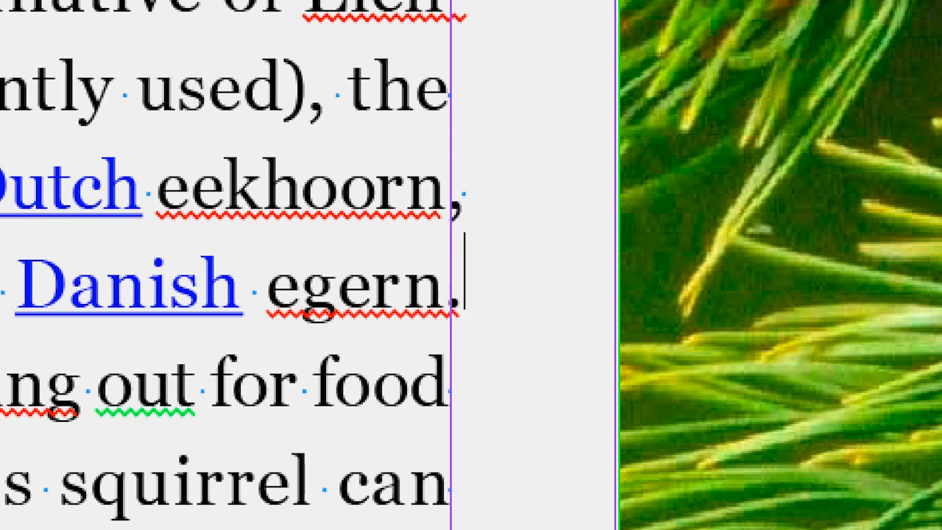
{"action": "left_click", "coordinate": [443, 270]}
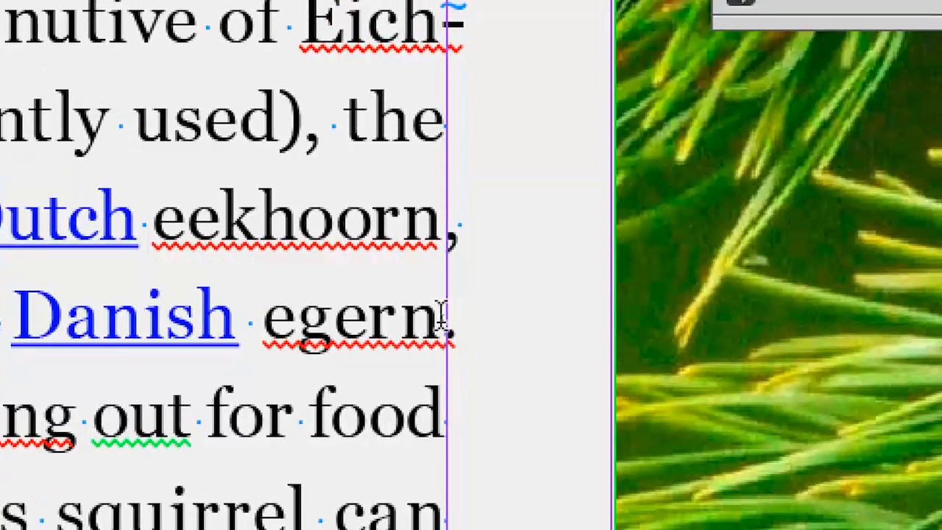
{"action": "key", "text": "Right"}
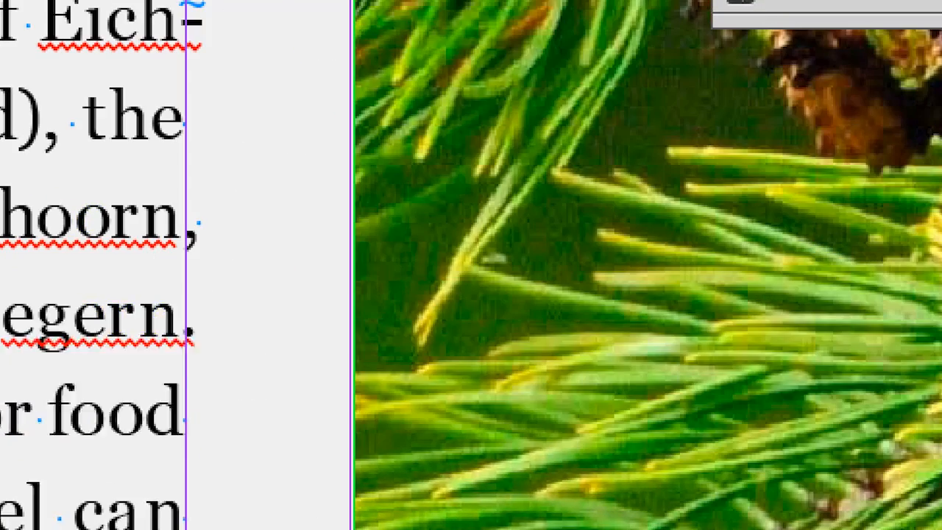
{"action": "key", "text": "Return"}
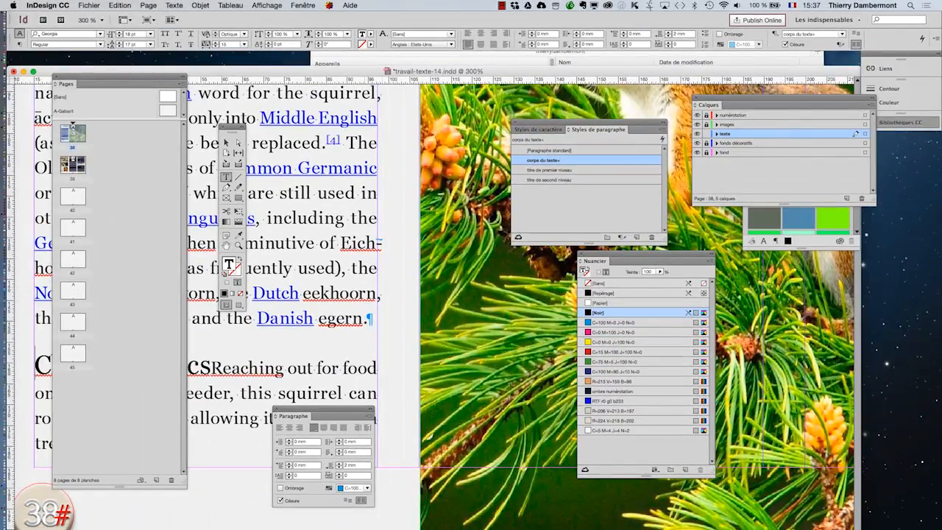
- Split "Characteristics" from the text that follows it and apply the "titre de second niveau" paragraph style to that heading
{"action": "scroll", "coordinate": [521, 303], "scroll_direction": "left", "scroll_amount": 5}
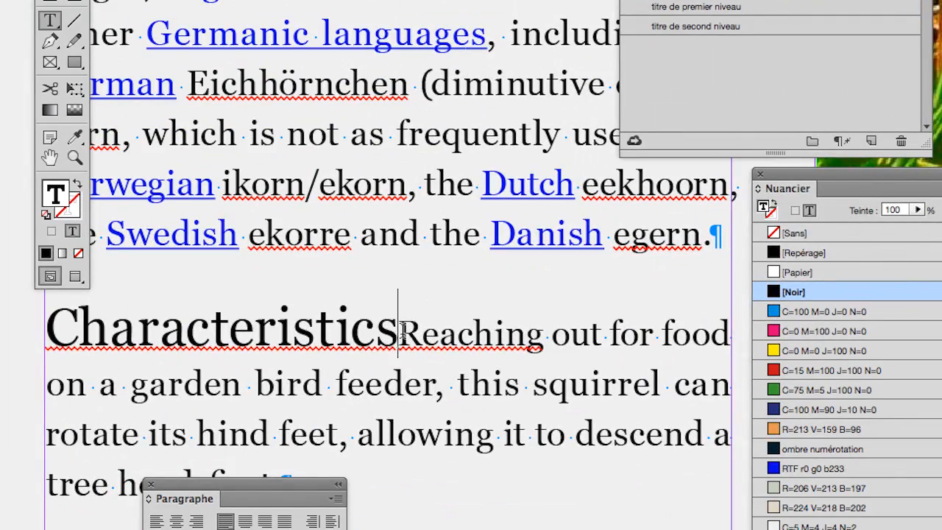
{"action": "key", "text": "Return"}
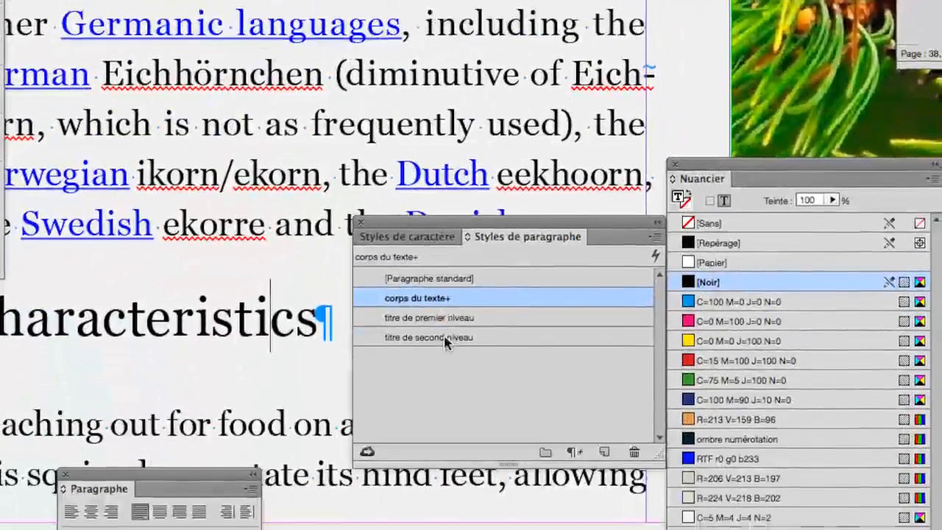
{"action": "left_click", "coordinate": [445, 341]}
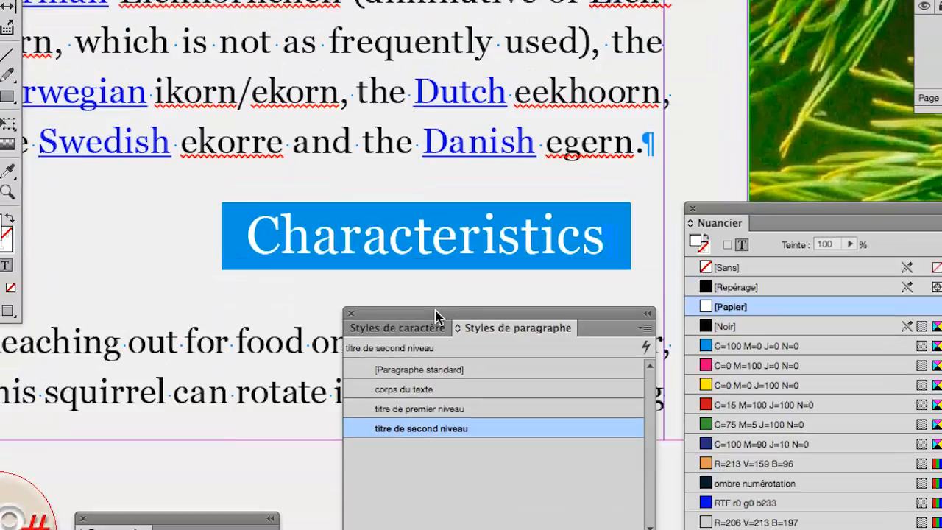
- Move the Swatches and Paragraph Styles panels away from the text column and view the whole page at 100 %
{"action": "left_click_drag", "start_coordinate": [435, 311], "coordinate": [429, 322]}
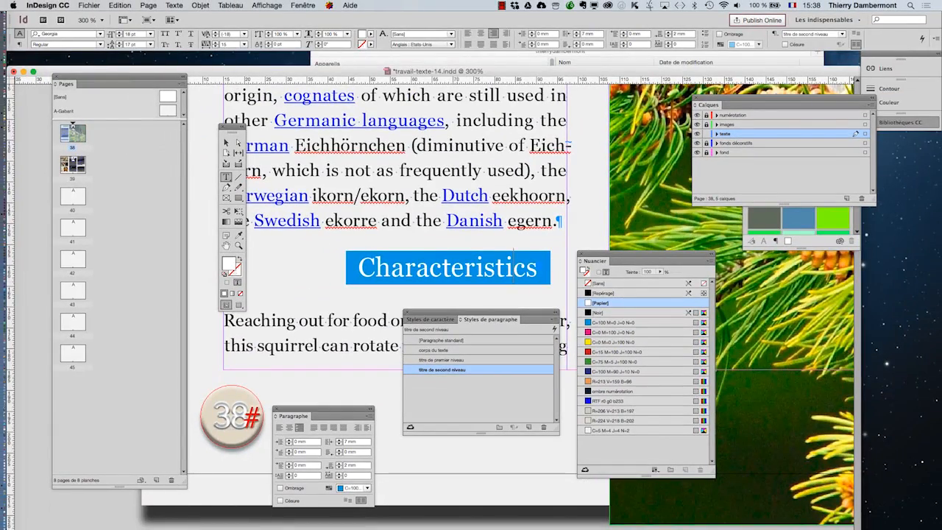
{"action": "key", "text": "super+minus"}
{"action": "key", "text": "super+minus"}
{"action": "key", "text": "super+minus"}
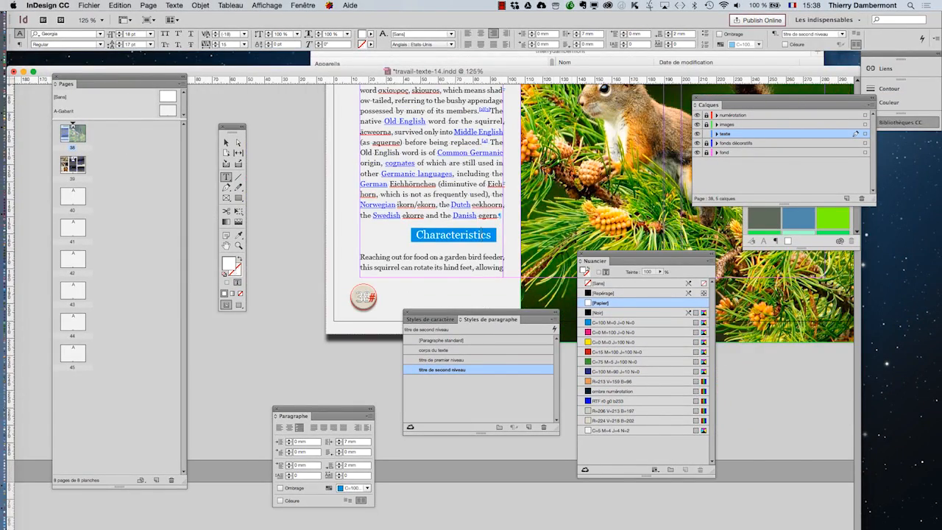
{"action": "left_click_drag", "start_coordinate": [611, 260], "coordinate": [774, 307]}
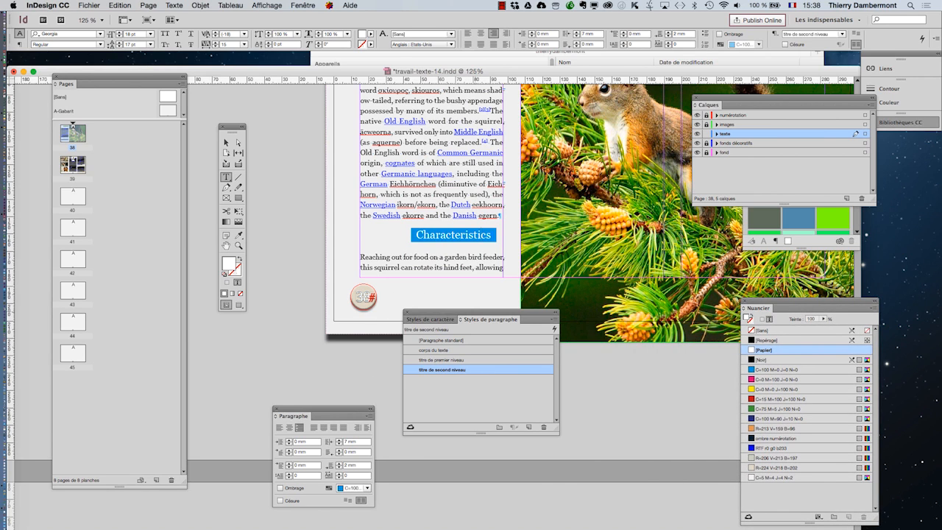
{"action": "left_click_drag", "start_coordinate": [515, 312], "coordinate": [672, 362]}
{"action": "key", "text": "super+minus"}
{"action": "scroll", "coordinate": [471, 243], "scroll_direction": "up", "scroll_amount": 3}
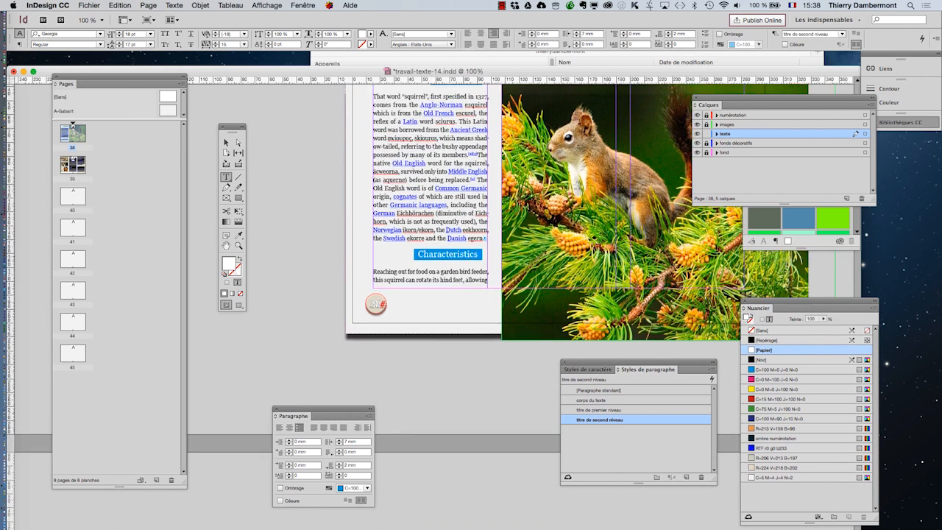
{"action": "scroll", "coordinate": [471, 242], "scroll_direction": "right", "scroll_amount": 2}
{"action": "scroll", "coordinate": [471, 243], "scroll_direction": "down", "scroll_amount": 1}
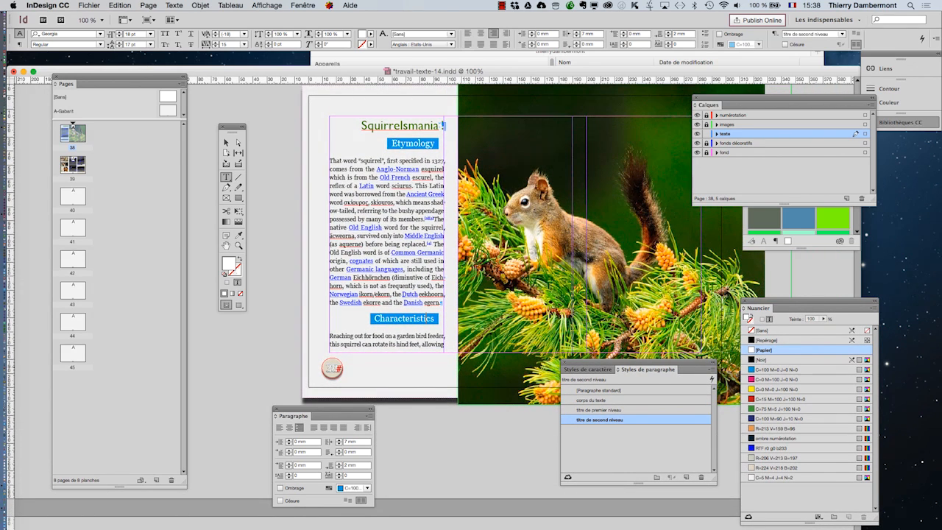